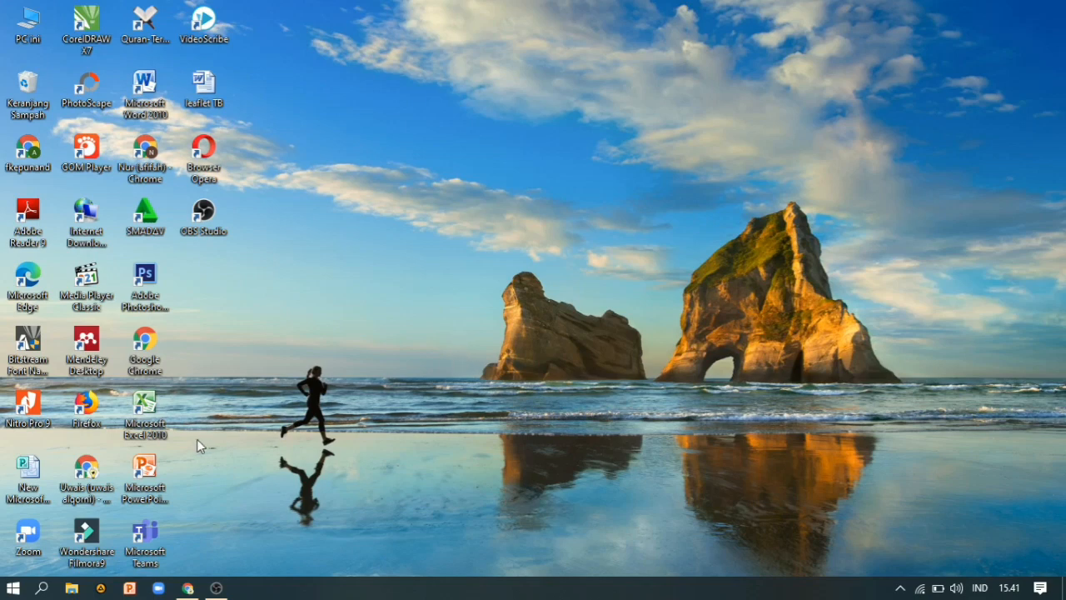
Open the New Microsoft Publisher Document from the desktop and dismiss the Office activation wizard.
click(27, 476)
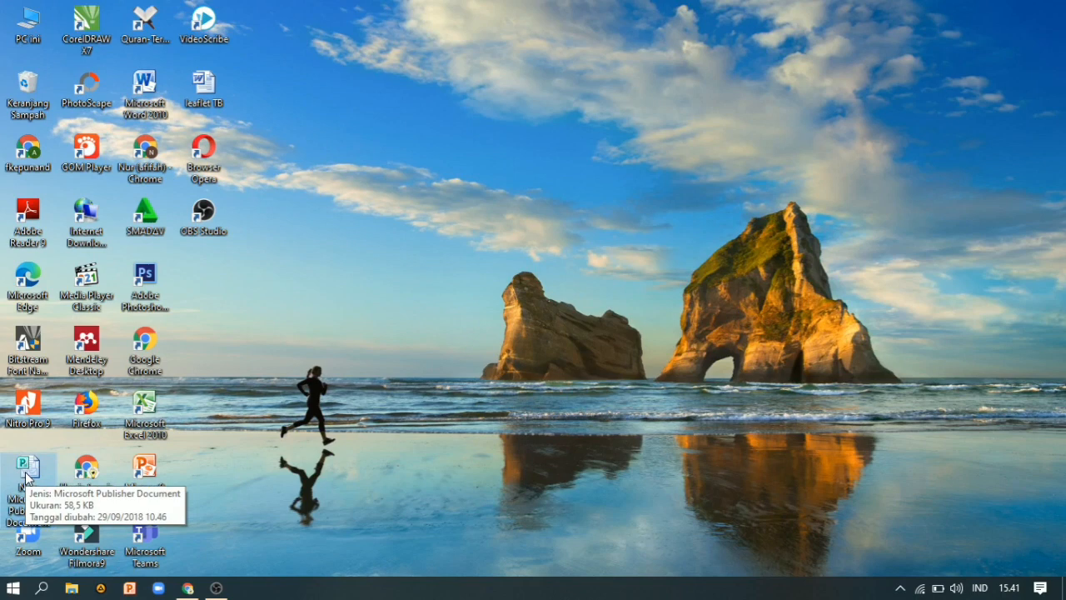
double_click(25, 476)
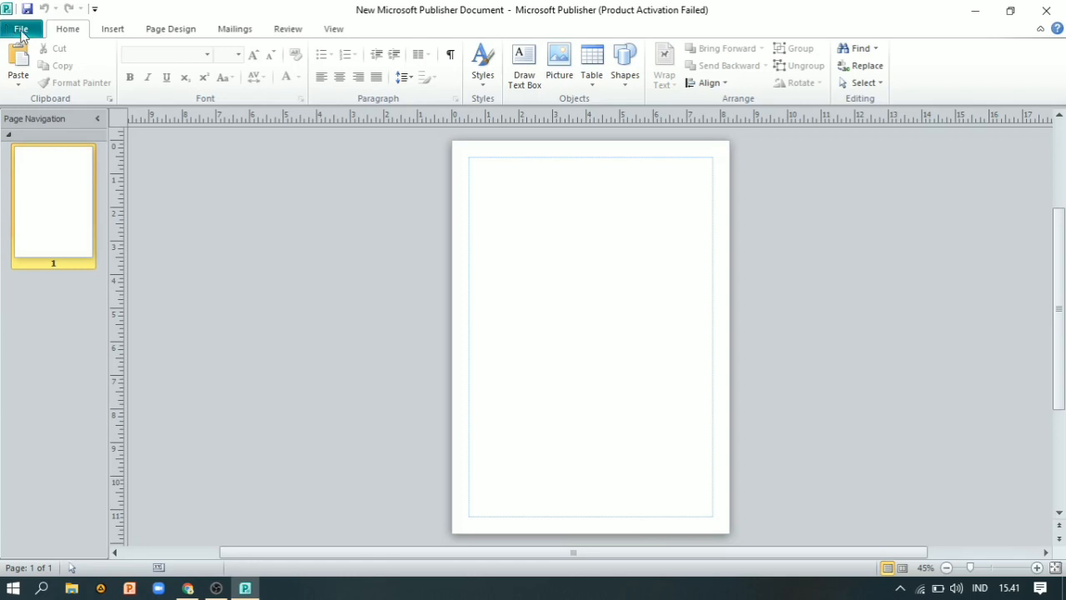
click(20, 30)
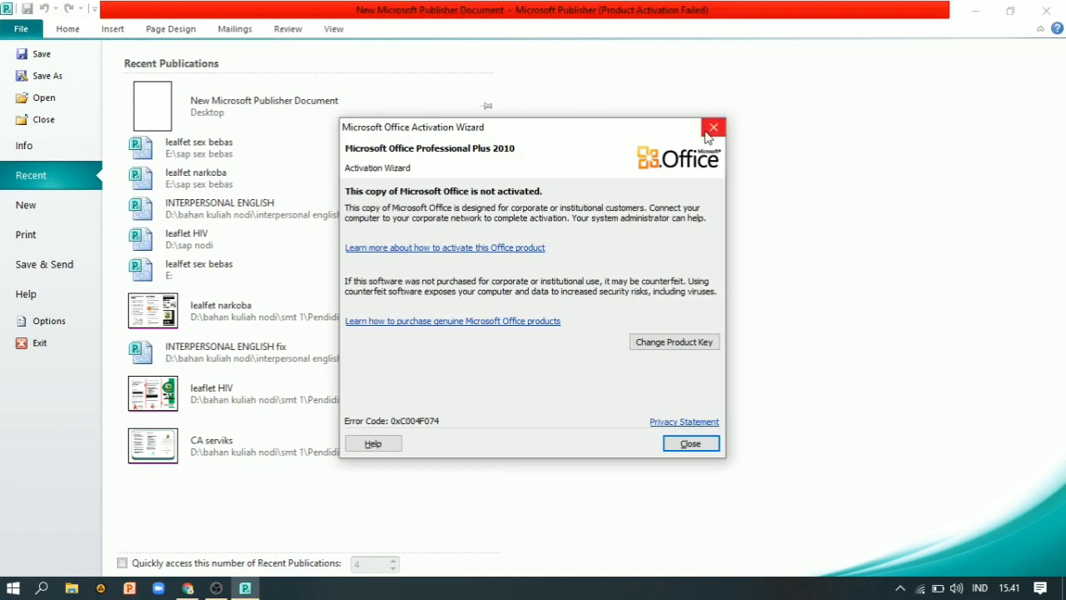
click(713, 128)
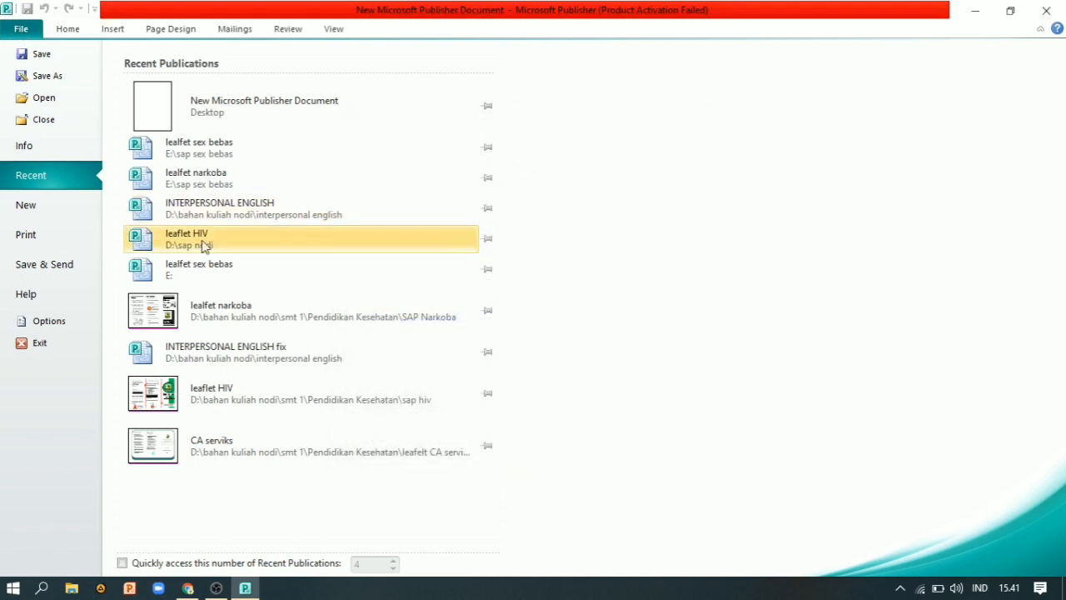
Browse the available templates for a new publication and open the Brochures category.
click(26, 205)
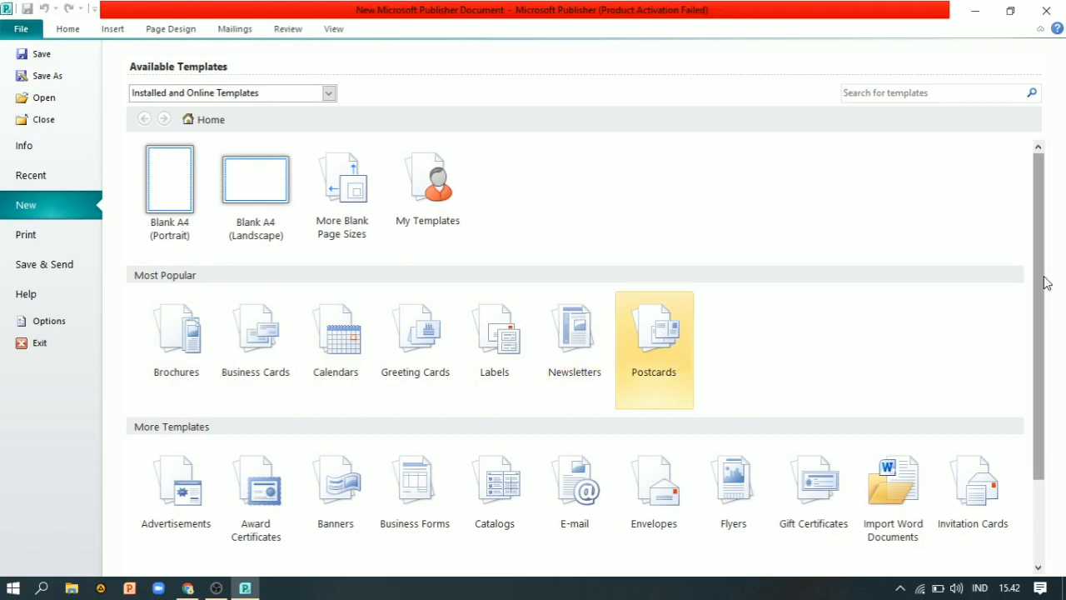
drag(1046, 285, 1050, 377)
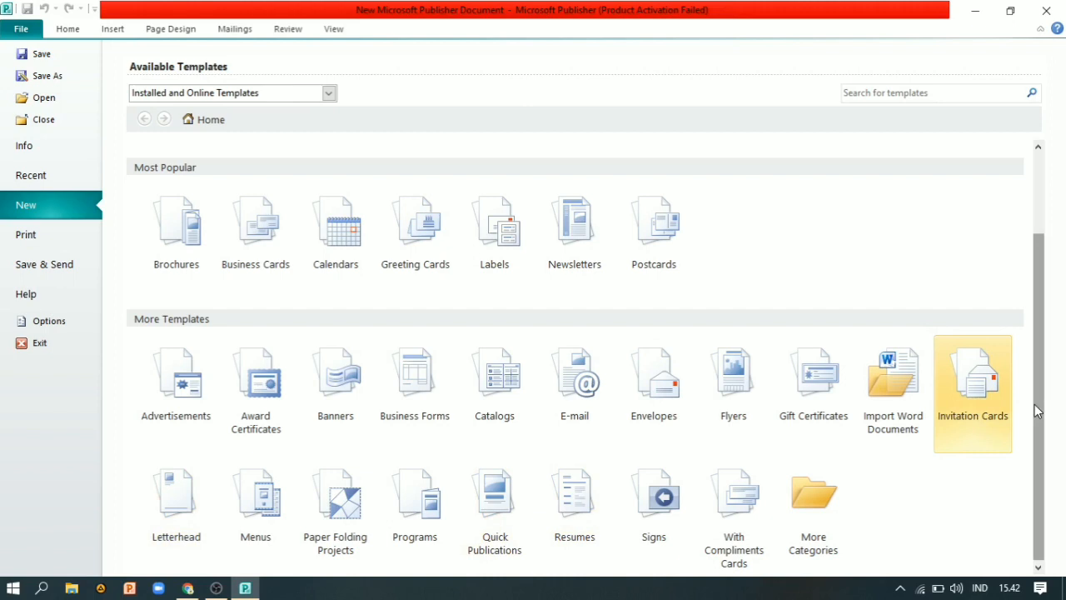
drag(1037, 411, 1043, 286)
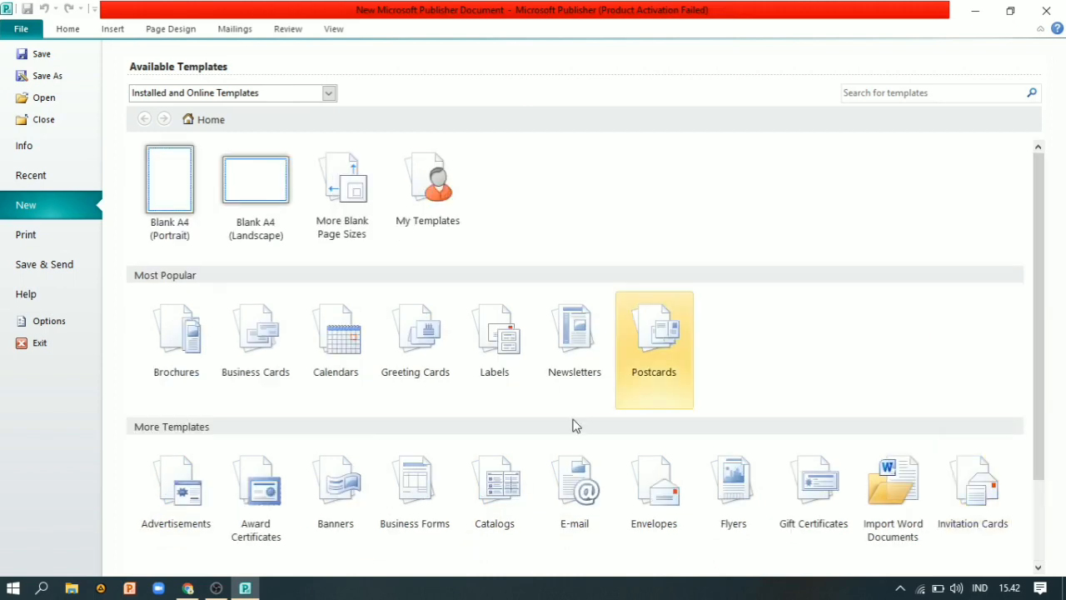
click(191, 345)
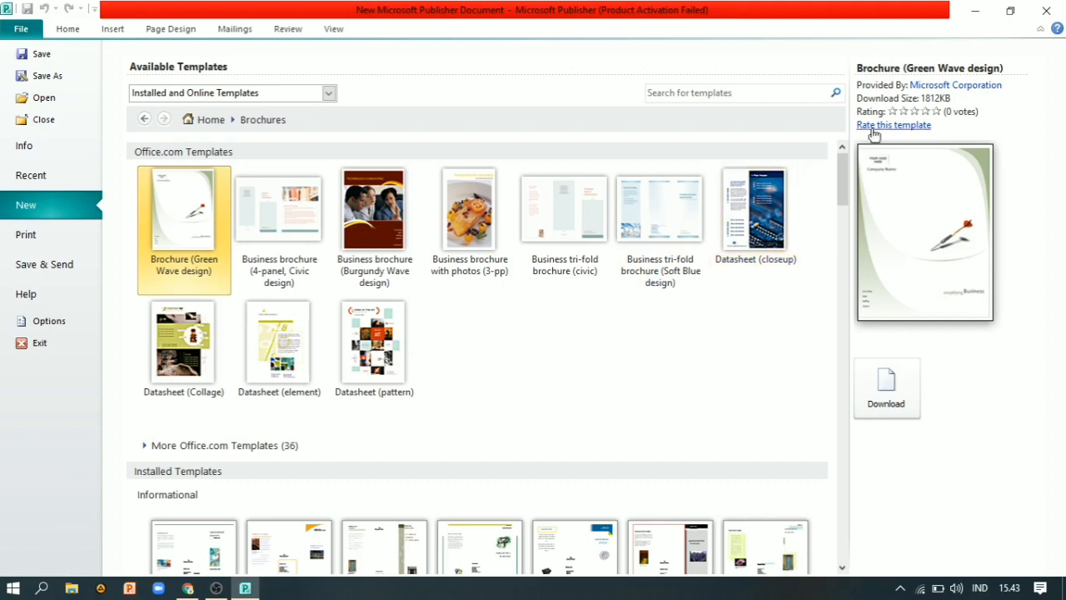
Create a new publication from the installed PhotoScope informational brochure template.
drag(840, 176, 845, 268)
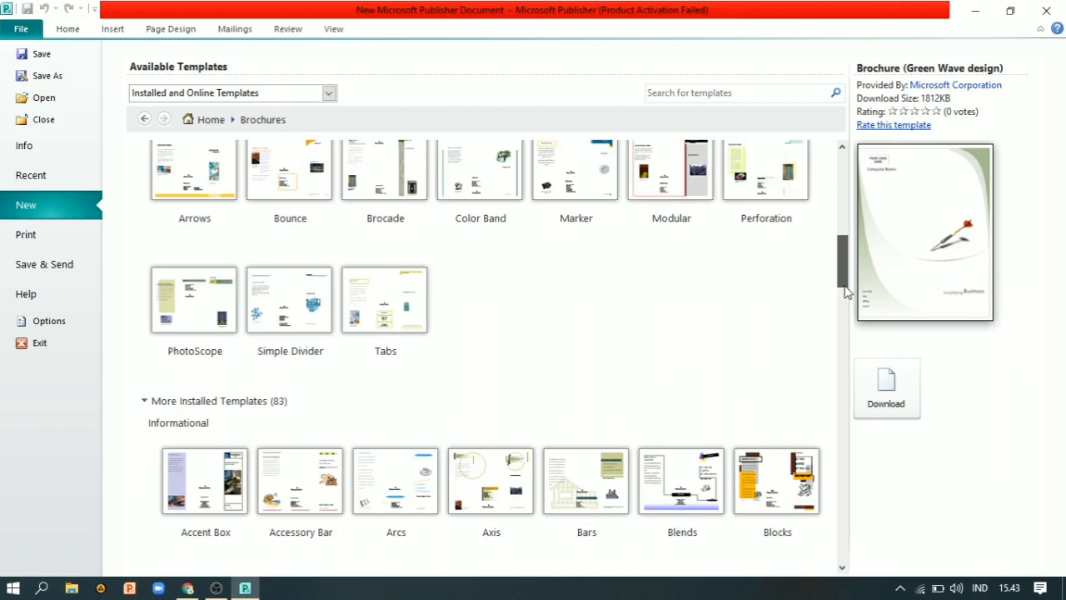
drag(844, 285, 843, 316)
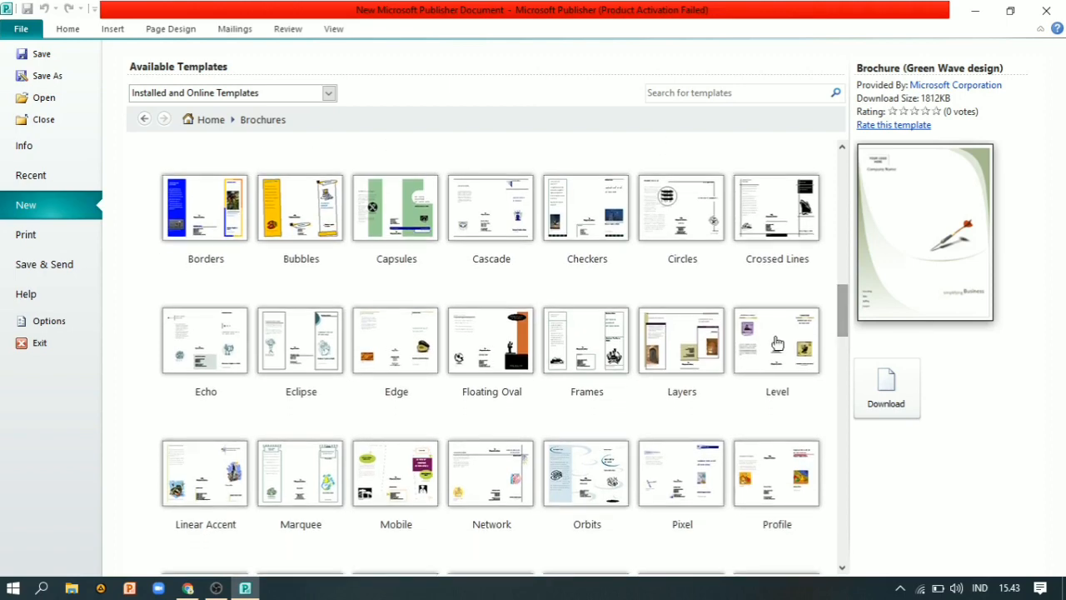
click(401, 481)
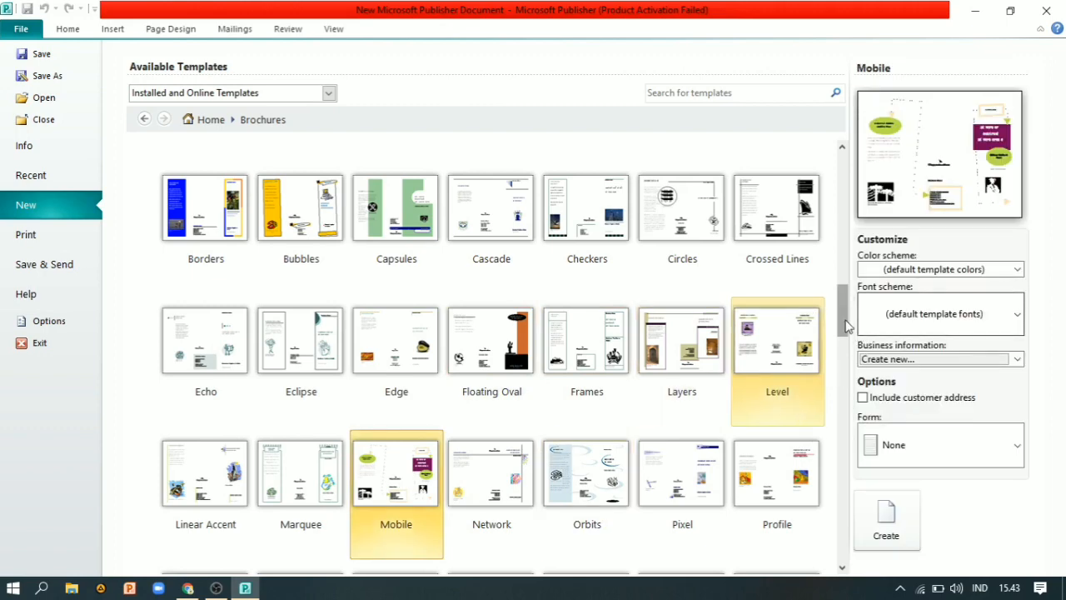
drag(842, 316, 850, 174)
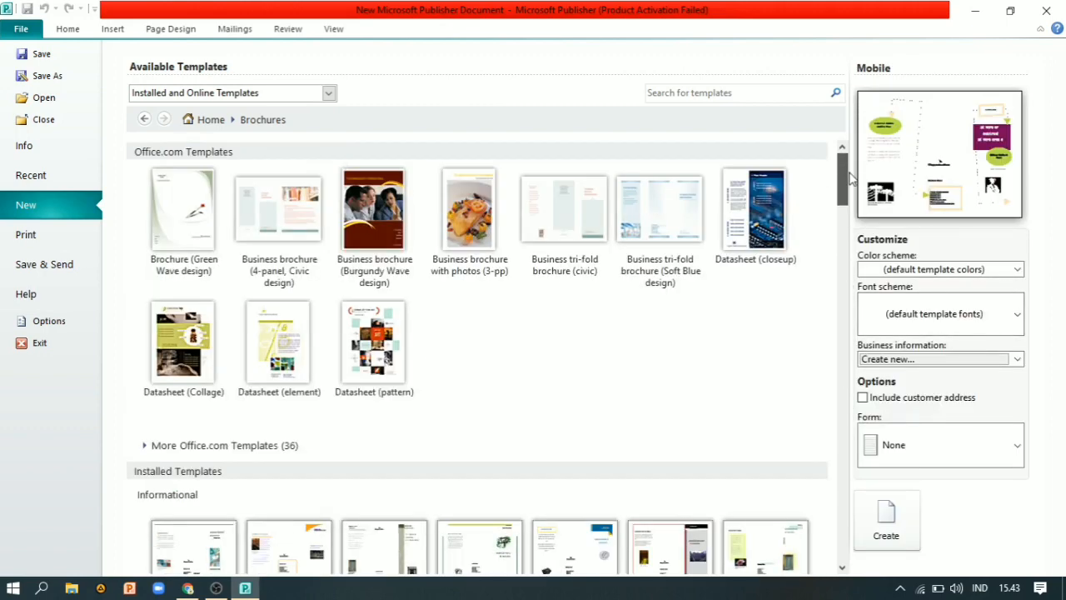
scroll(761, 333, down, 4)
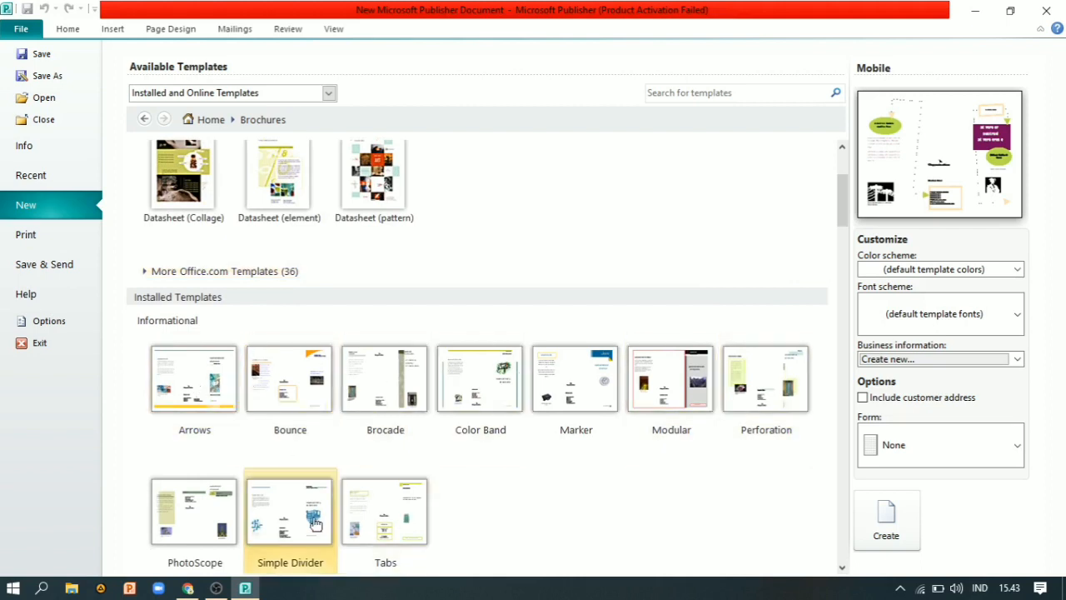
click(229, 520)
double_click(231, 523)
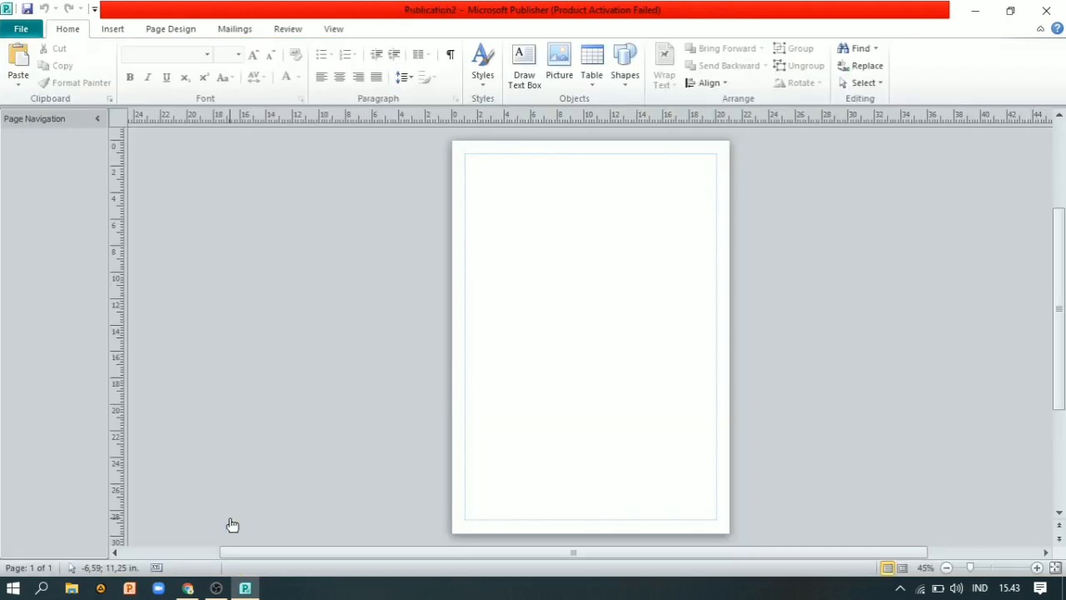
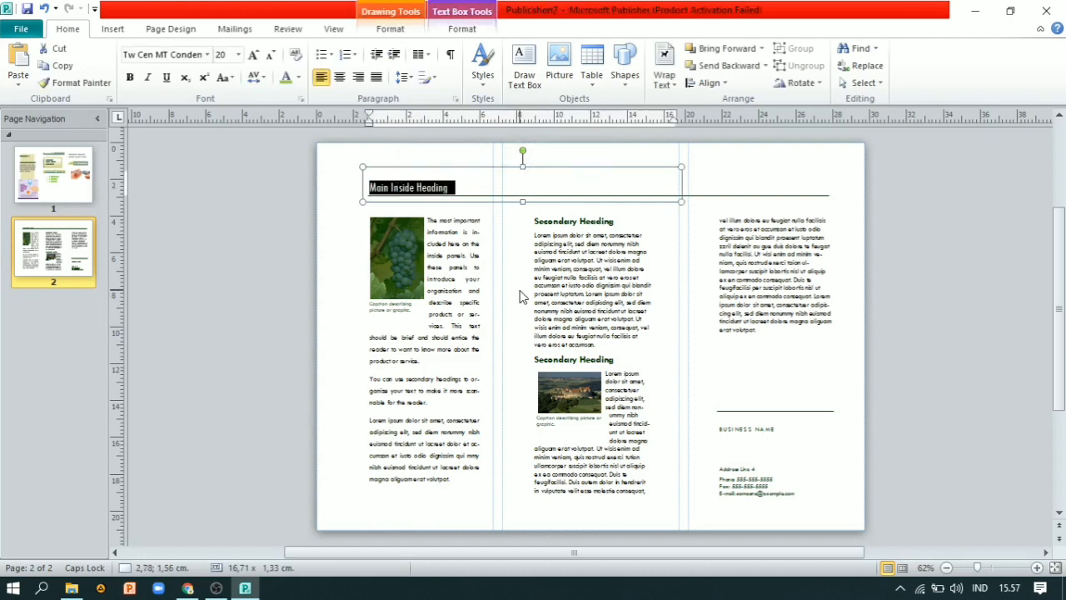
Clear the placeholder paragraph beneath the first Secondary Heading in the middle column of page 2.
triple_click(629, 308)
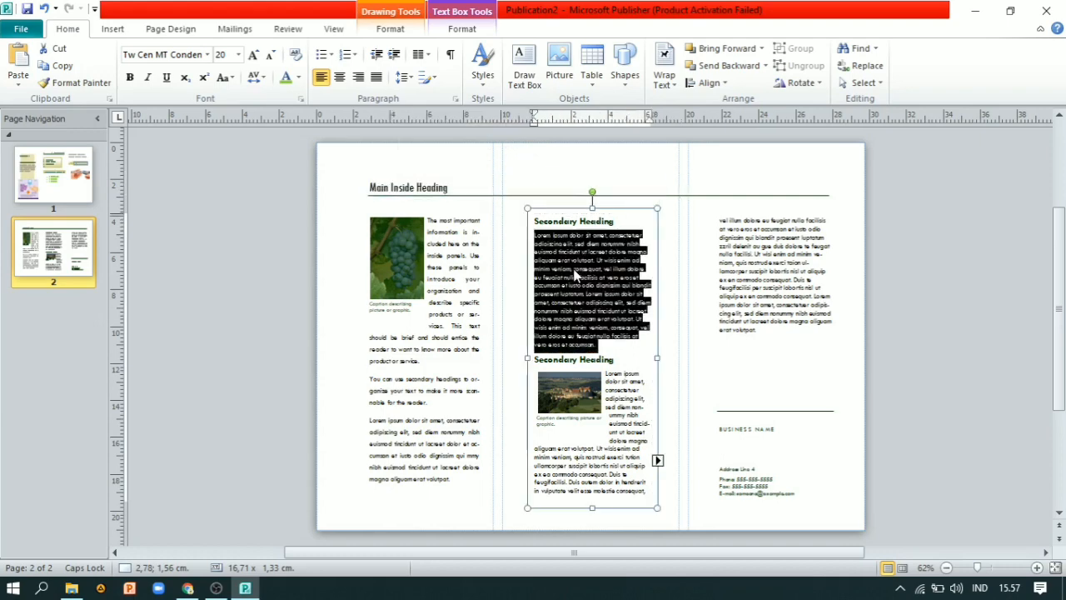
text(FAKTOR)
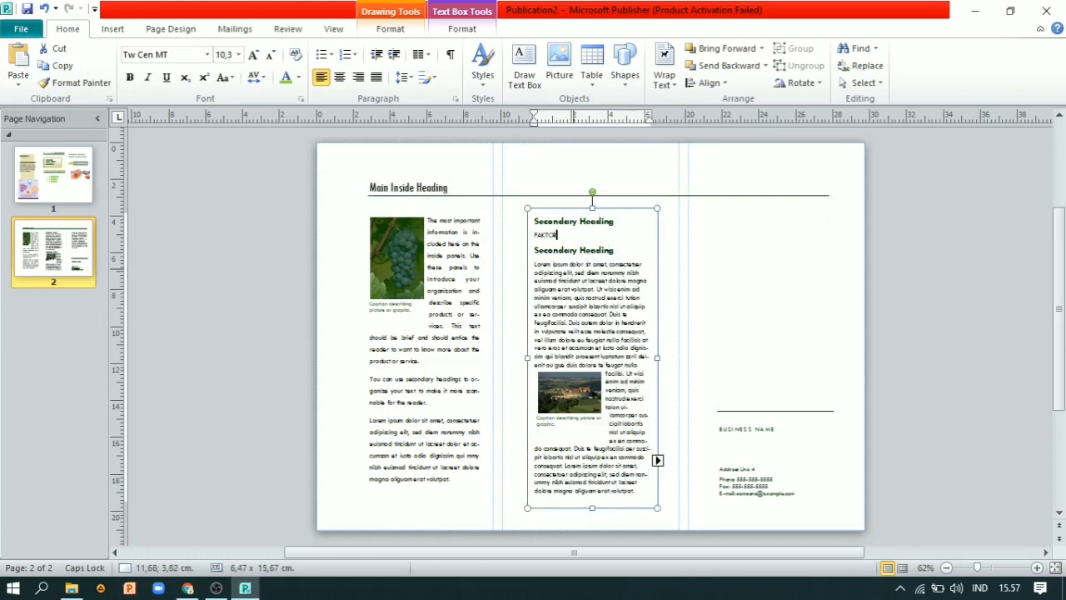
key(BackSpace)
key(BackSpace)
key(BackSpace)
key(BackSpace)
key(BackSpace)
key(BackSpace)
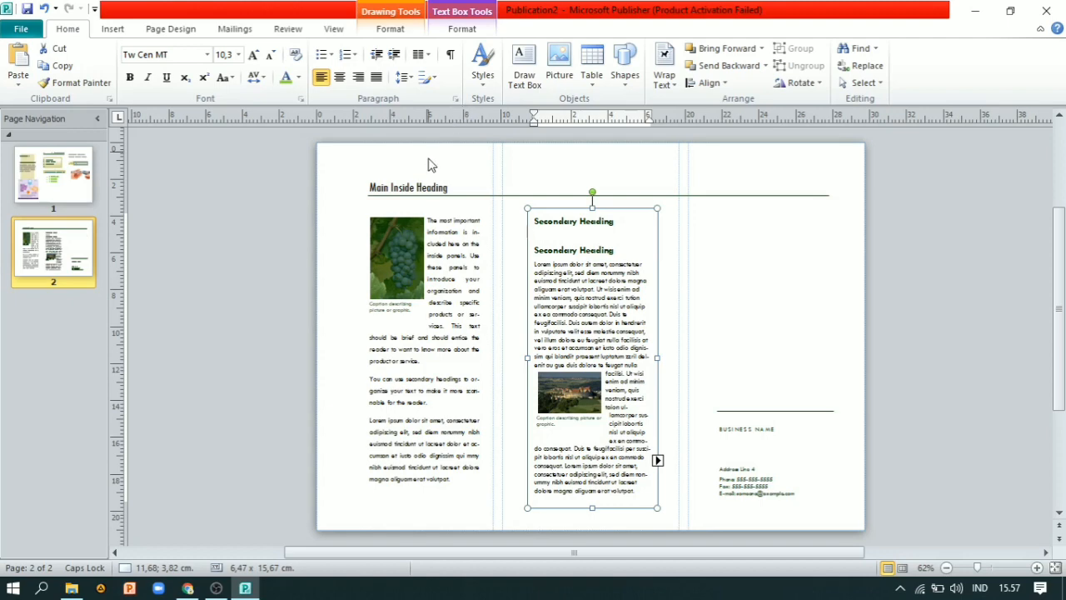
Replace the Main Inside Heading text on page 2 with "FAKTOR PENYEBAB DM".
click(448, 187)
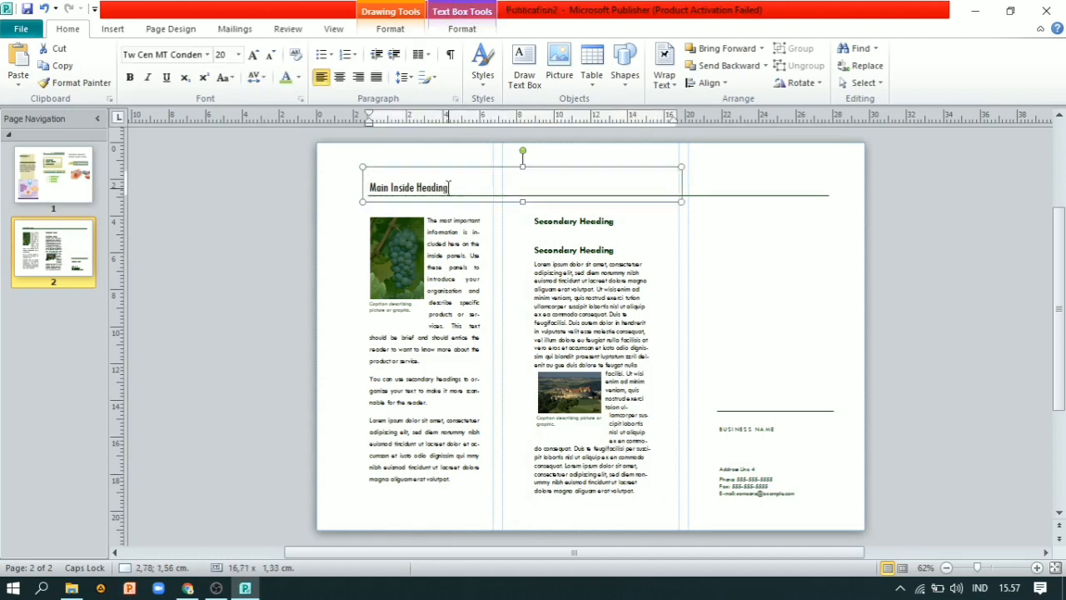
key(ctrl+a)
key(BackSpace)
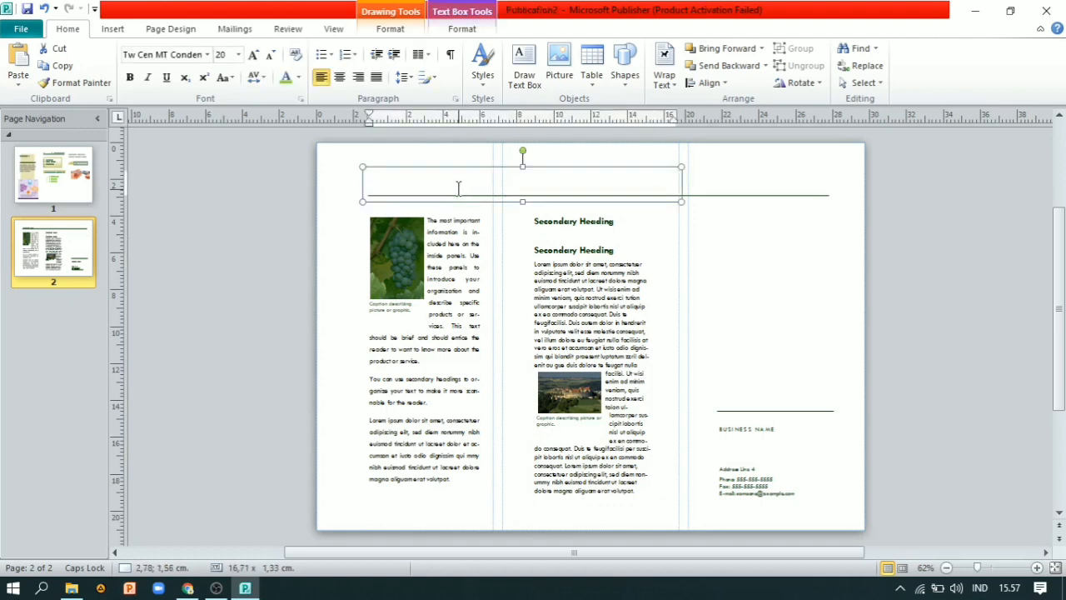
text(FAKTOR PENYEBAB)
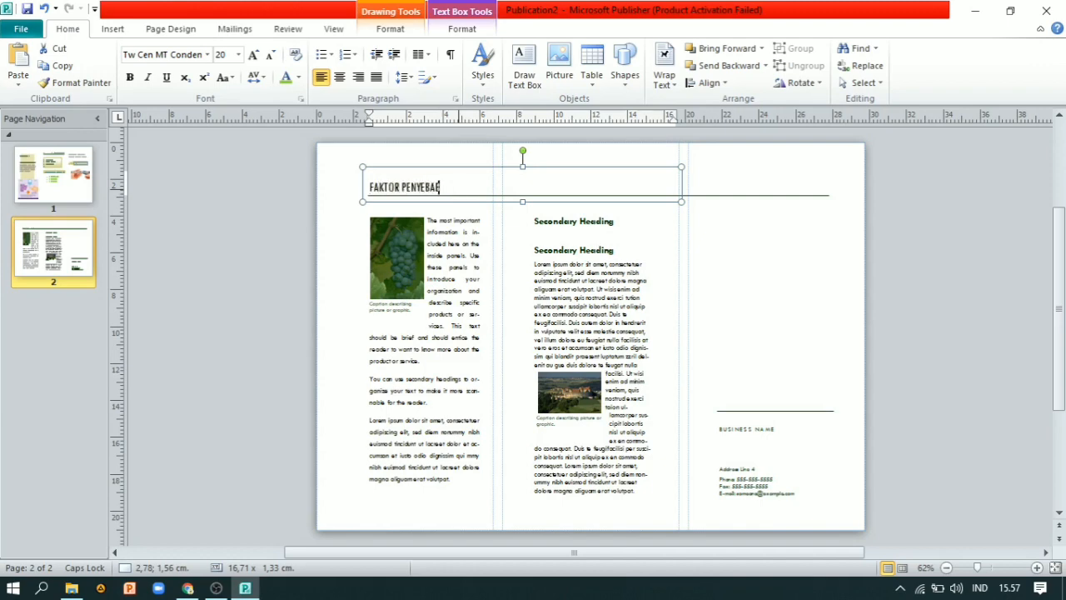
text( c)
key(BackSpace)
text(DM)
click(456, 274)
key(ctrl+a)
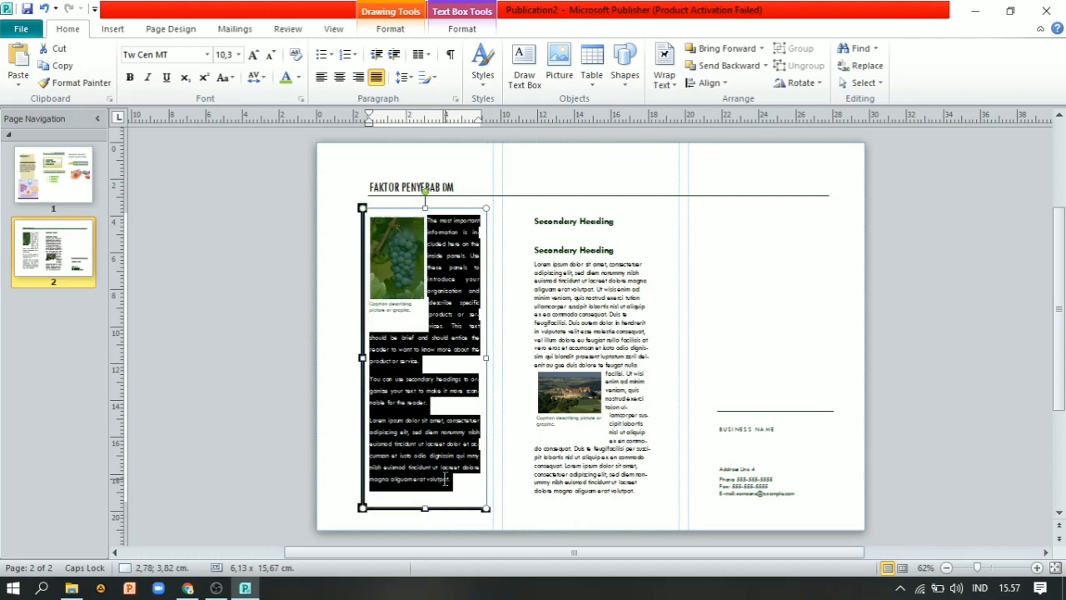
Replace the first Secondary Heading in the middle column with "KOMPLIKASI DM" and set its font size to 20.
click(565, 219)
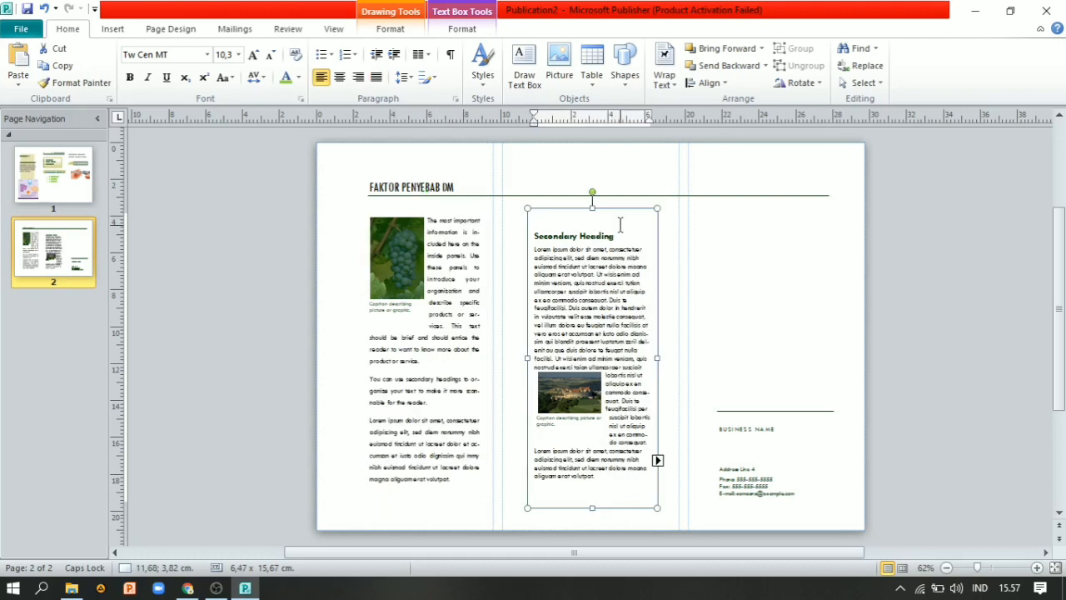
text(KOMPLIKASI DM)
triple_click(620, 224)
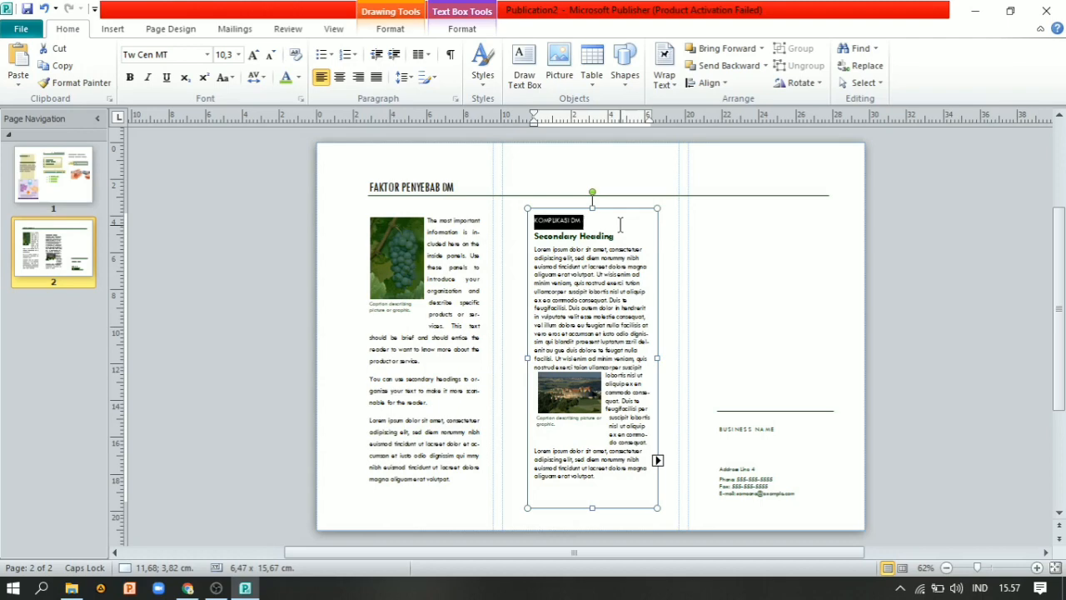
click(239, 55)
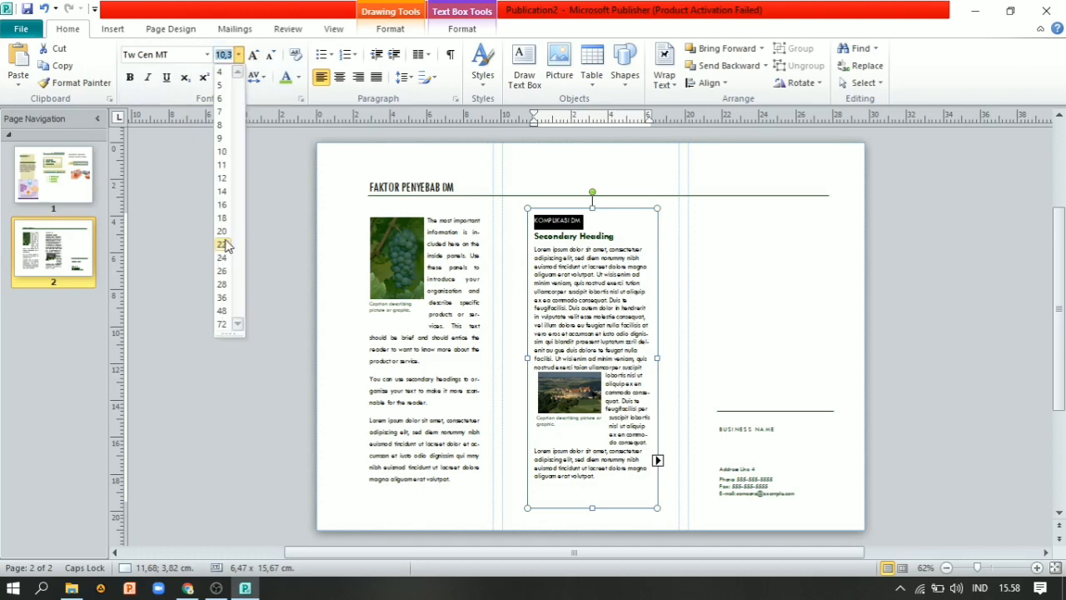
click(223, 234)
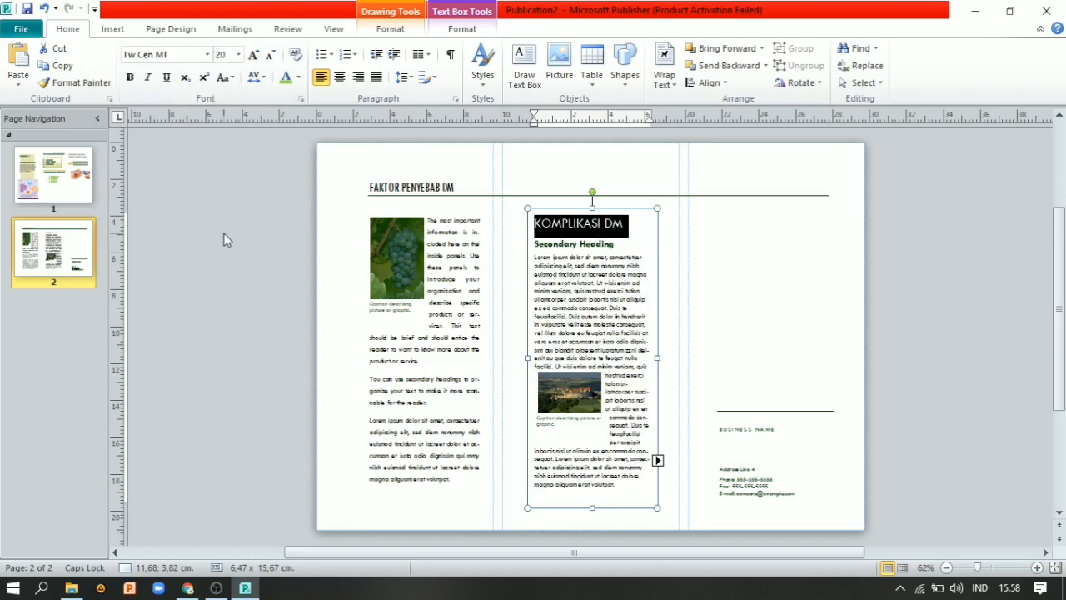
Review the middle and third column text areas on page 2 and compare the layout with page 1.
triple_click(565, 273)
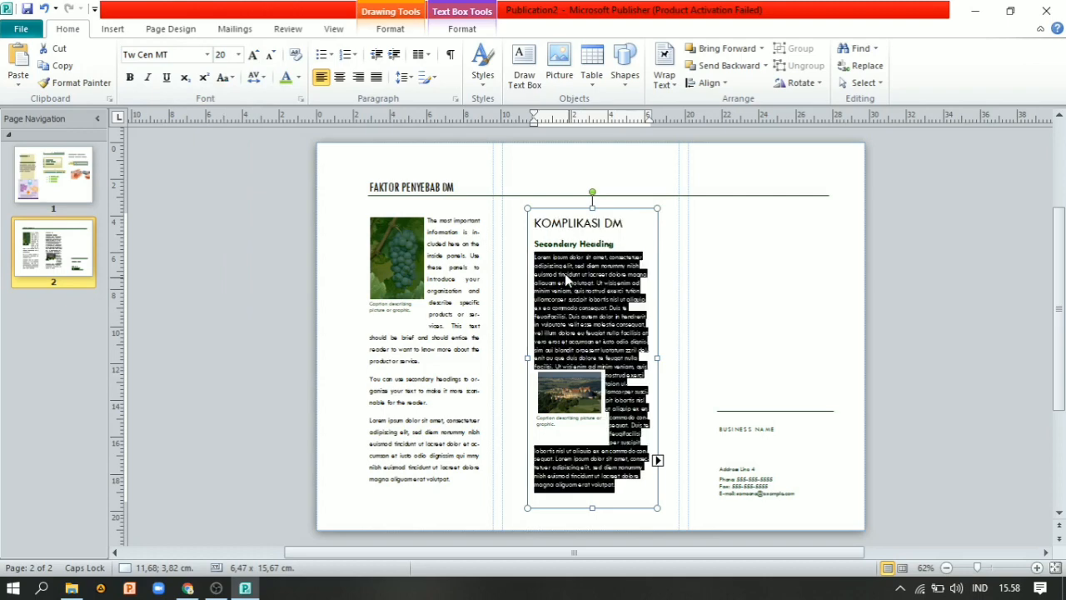
click(566, 276)
click(762, 304)
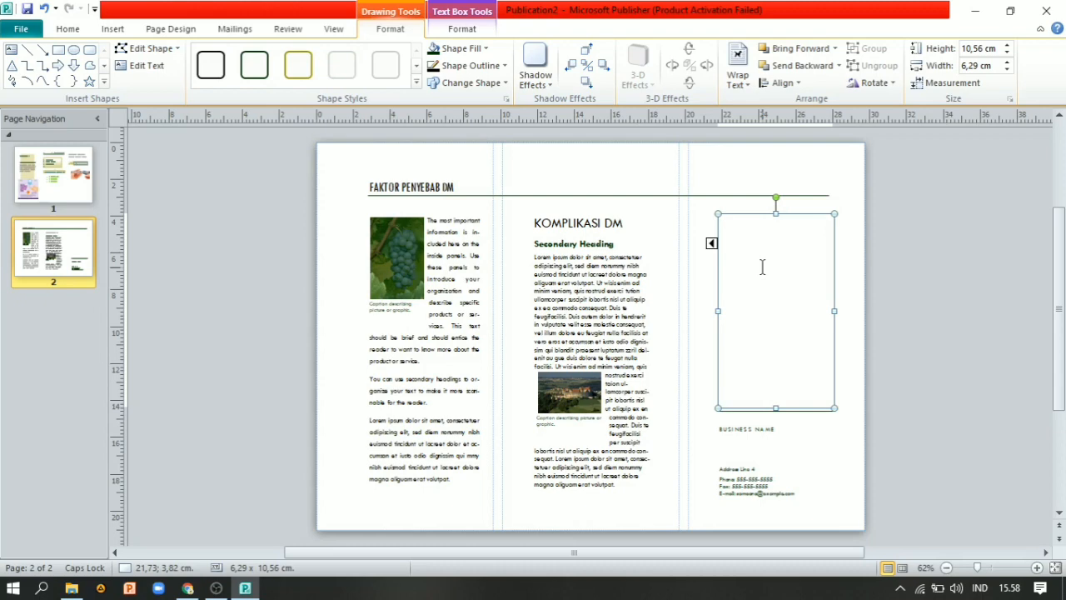
click(83, 189)
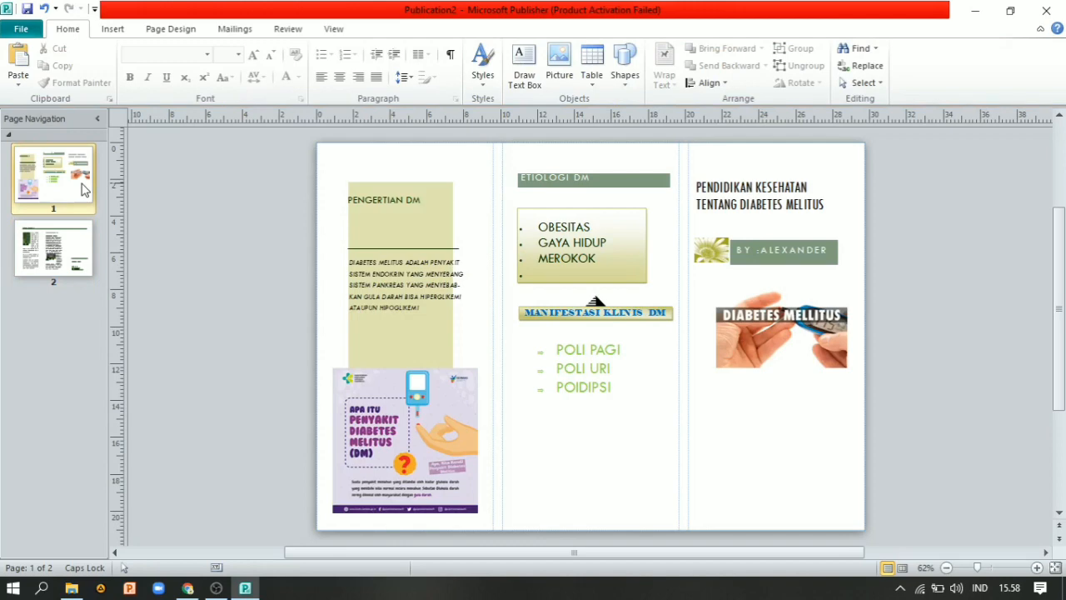
click(70, 243)
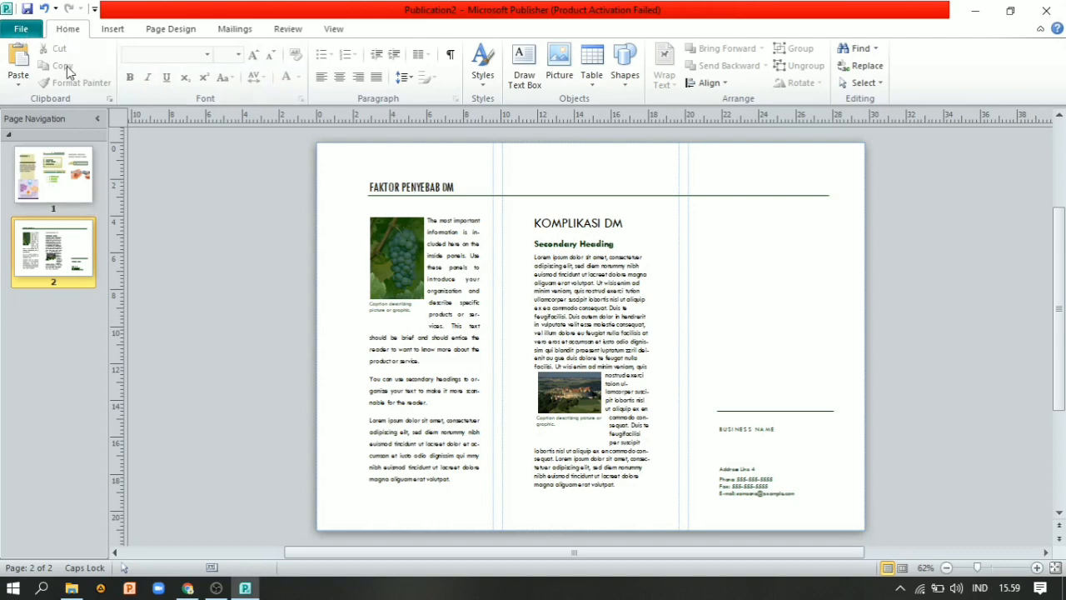
Close the brochure publication without saving its changes and minimize the Gambar folder window.
click(6, 10)
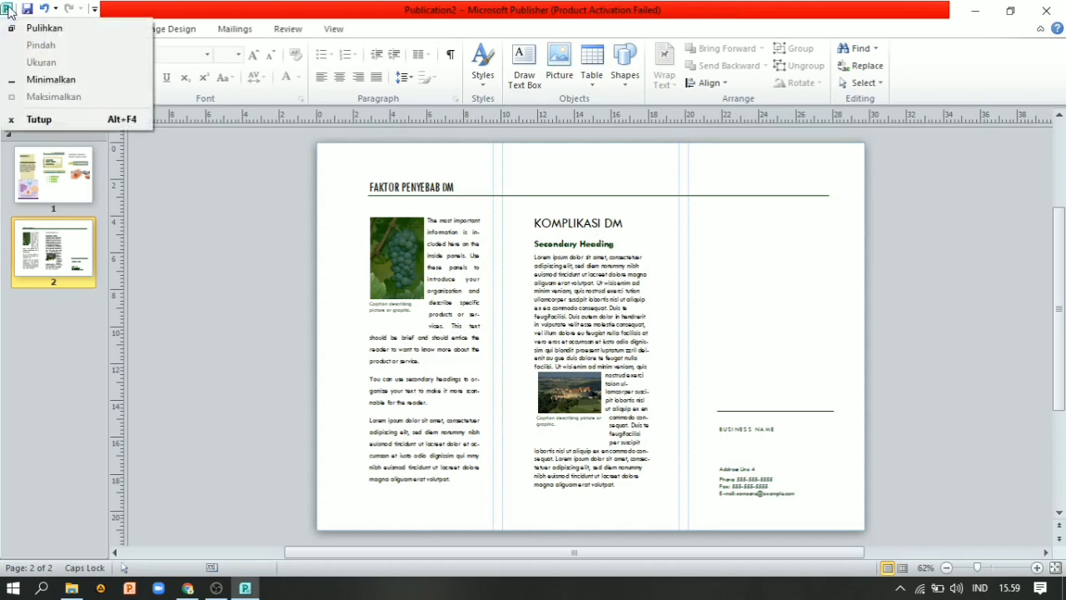
click(38, 119)
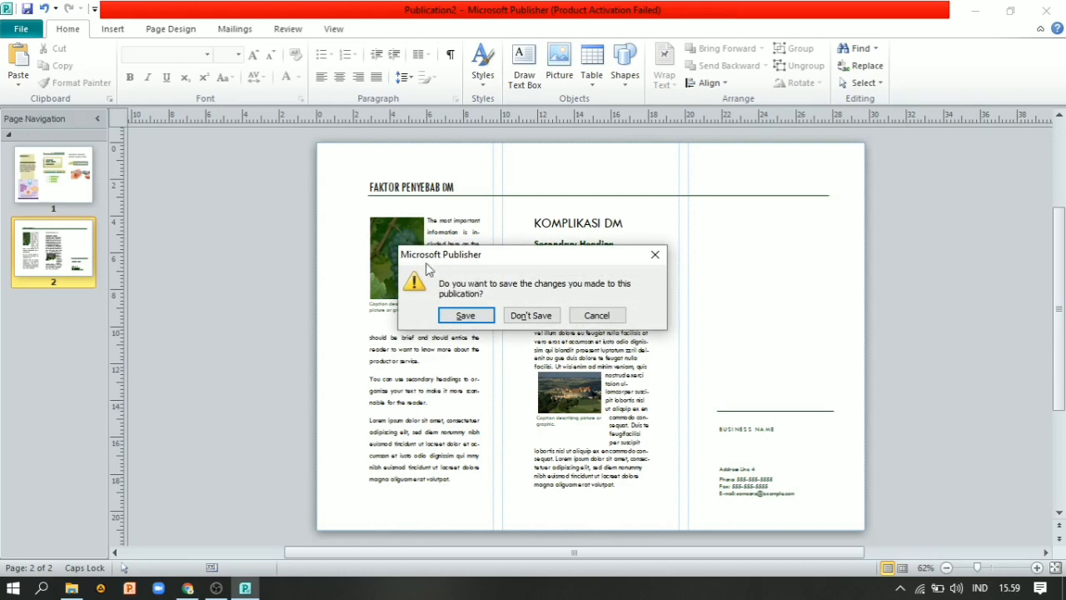
click(540, 320)
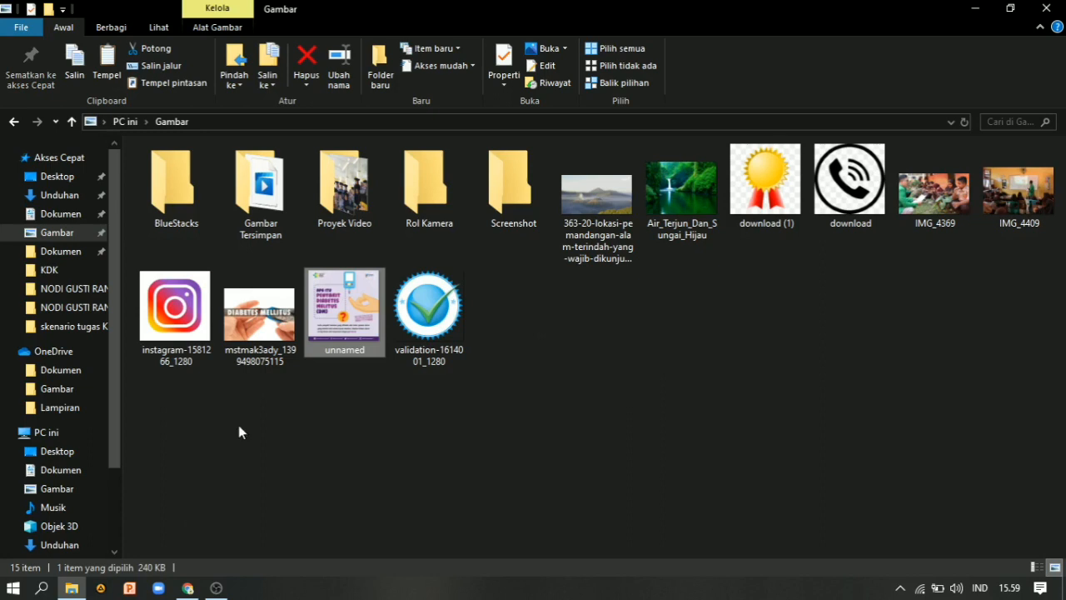
click(987, 13)
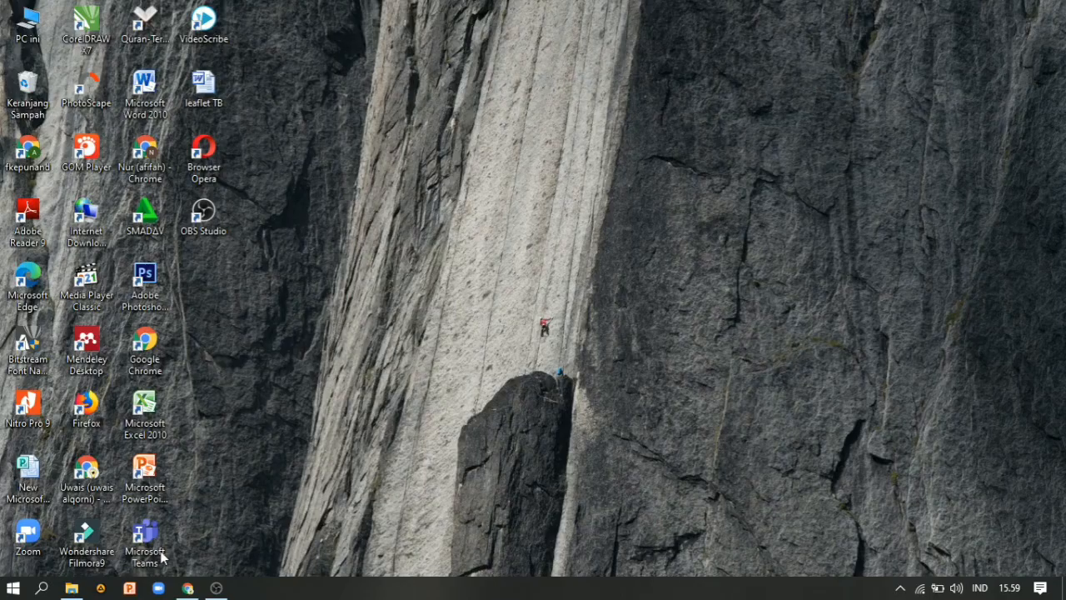
Reopen the blank New Microsoft Publisher Document from the desktop.
click(29, 486)
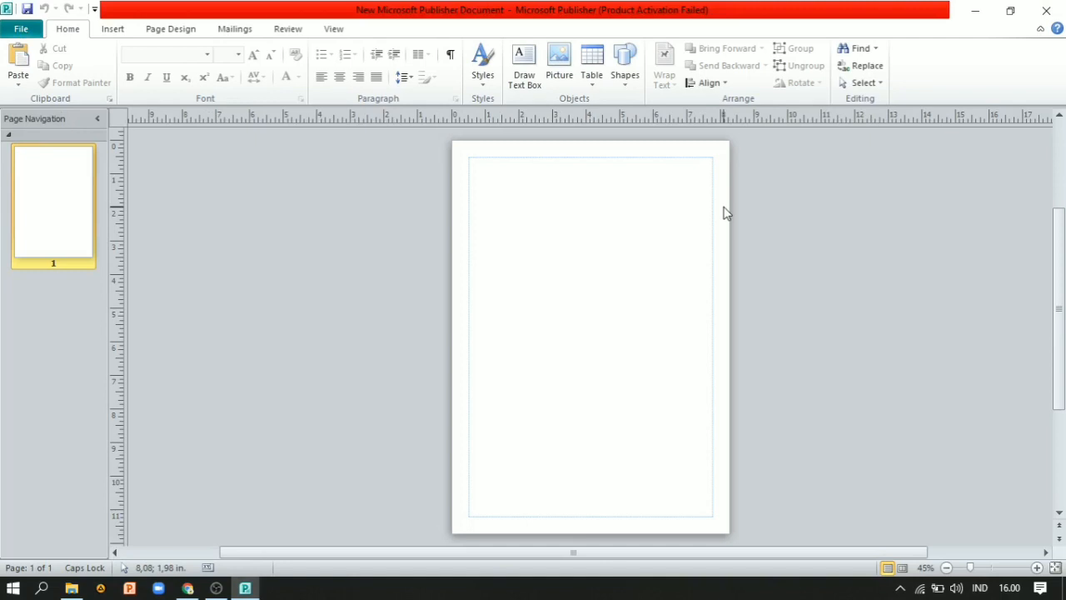
Create a new calendar publication from the installed full-page Art Right template.
click(20, 32)
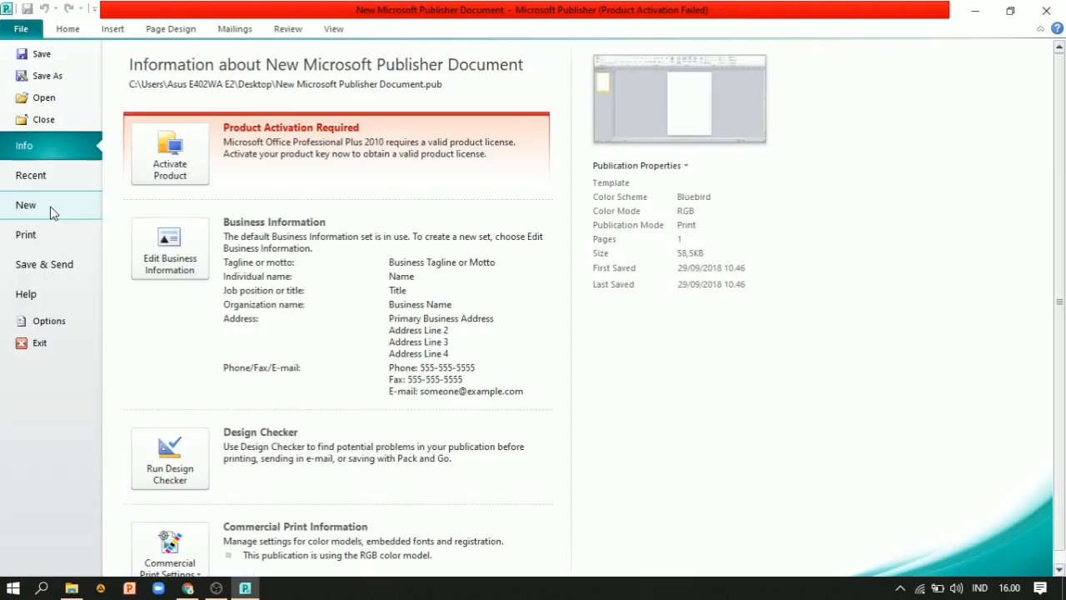
click(25, 204)
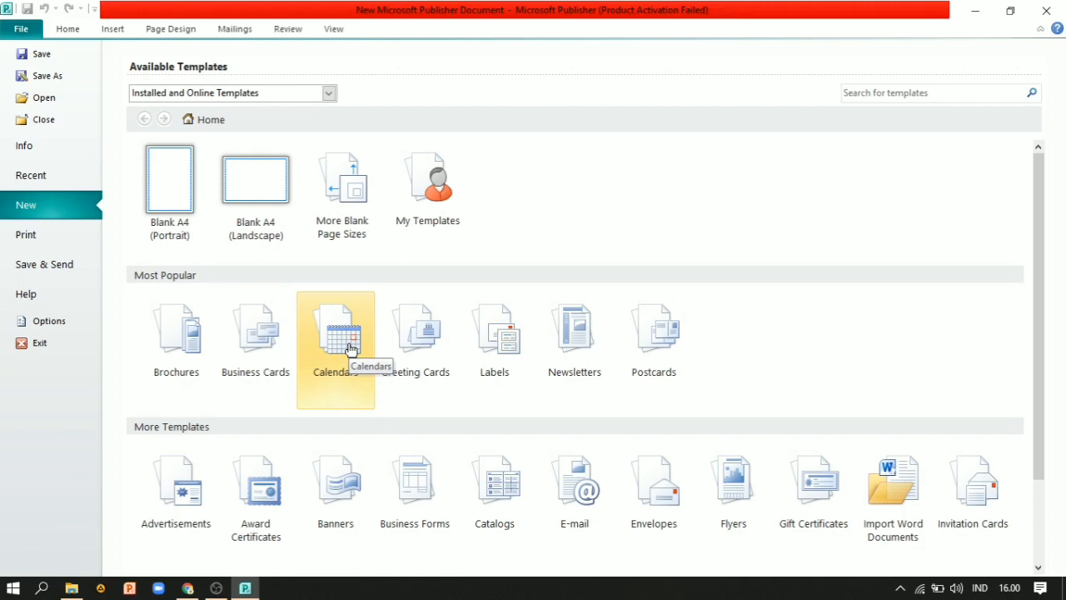
click(350, 349)
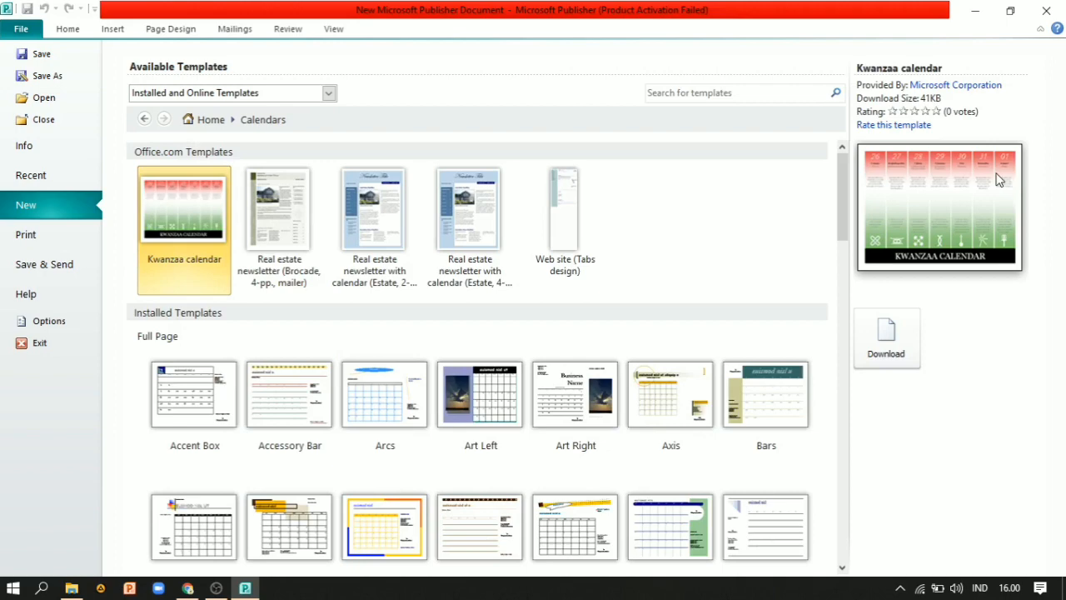
click(589, 390)
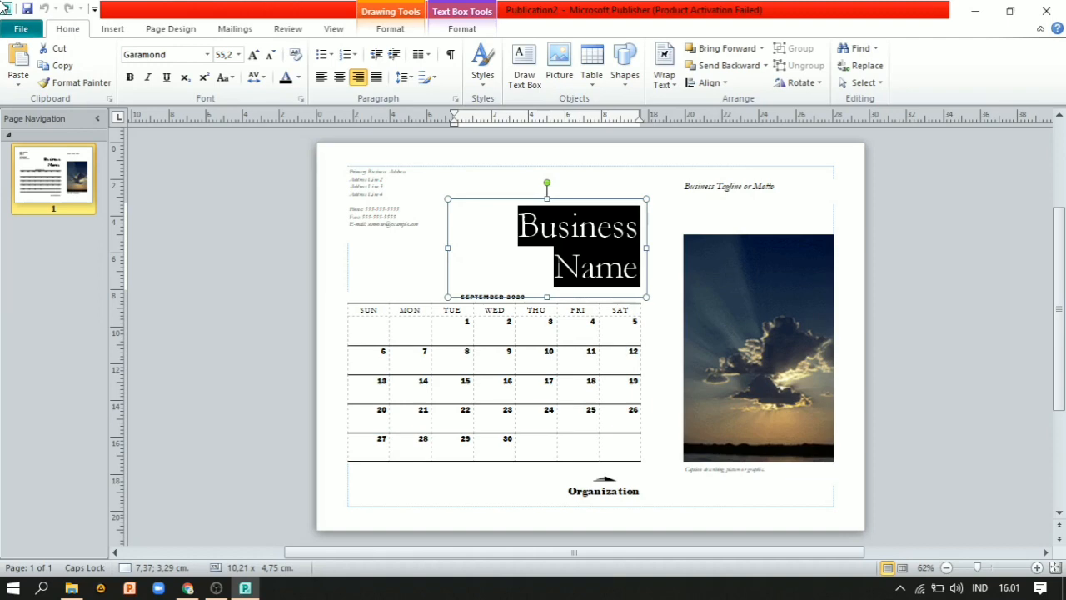
Replace the Business Name heading above the calendar with "MEDIKA INSANI" and colour the text with the blue scheme colour.
text(MEDIKA)
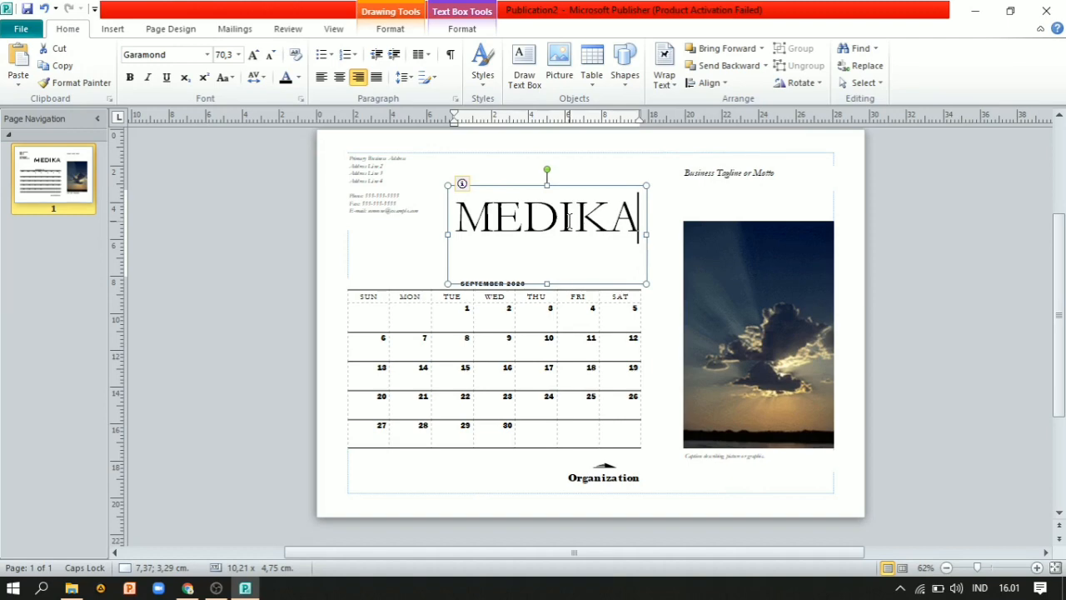
text( INSANI)
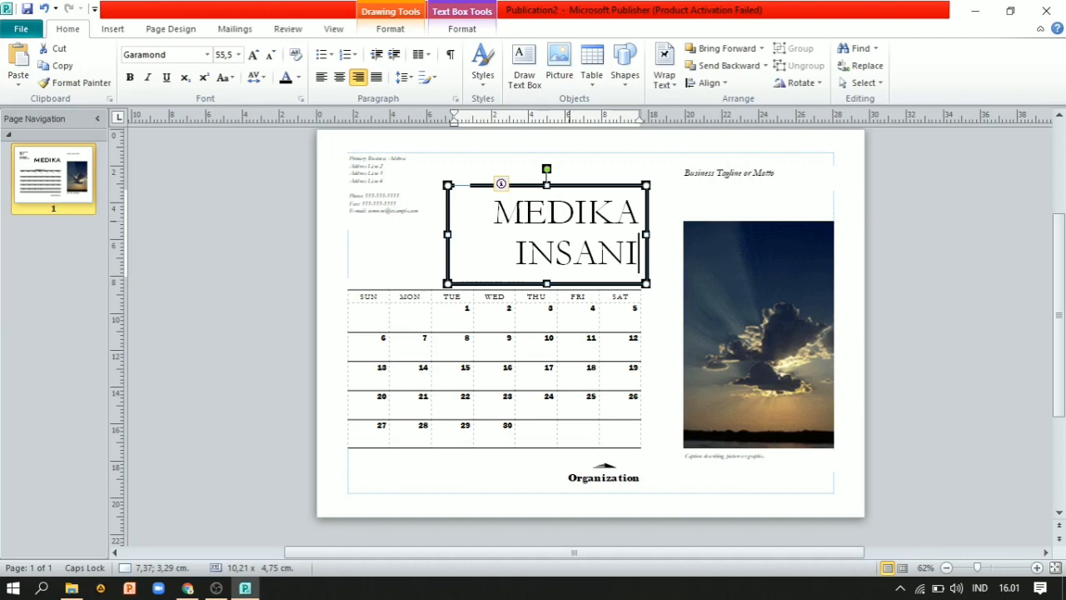
key(ctrl+a)
click(298, 77)
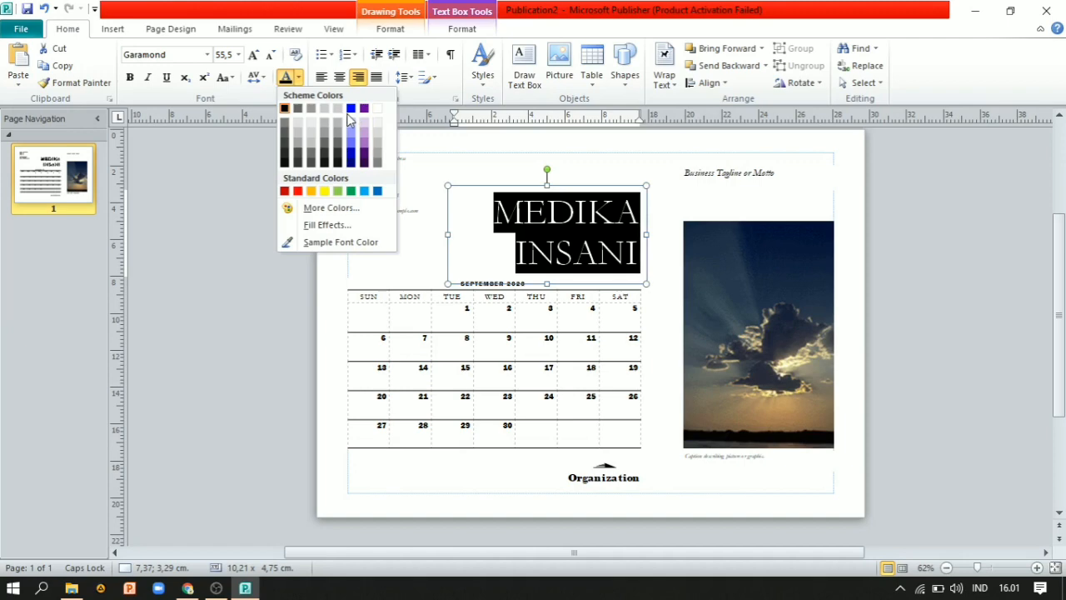
click(351, 109)
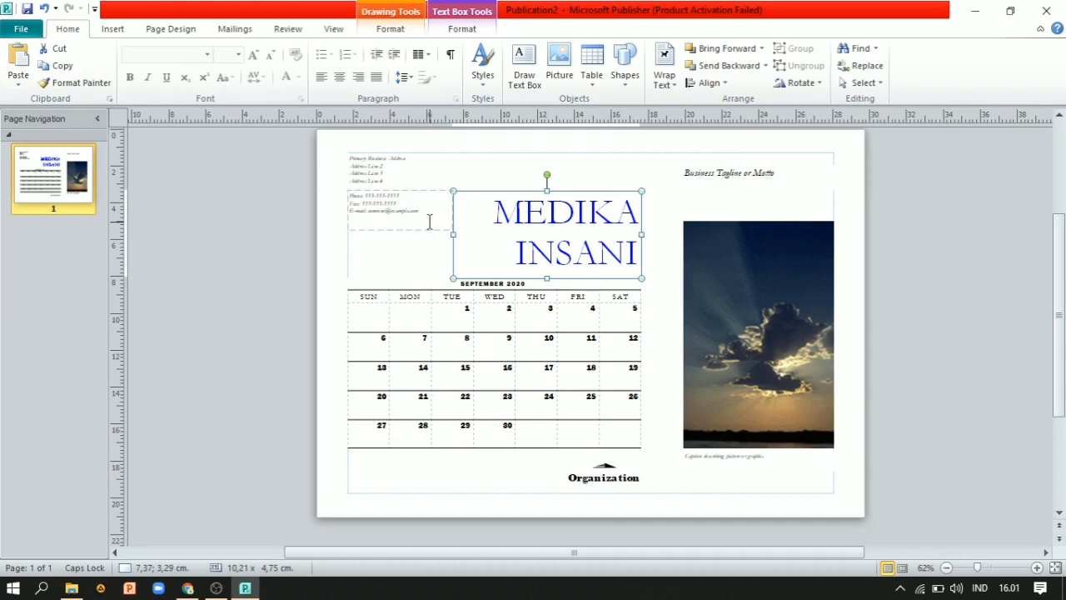
Enlarge the phone, fax and e-mail placeholder text and select the primary business address text above it.
click(430, 221)
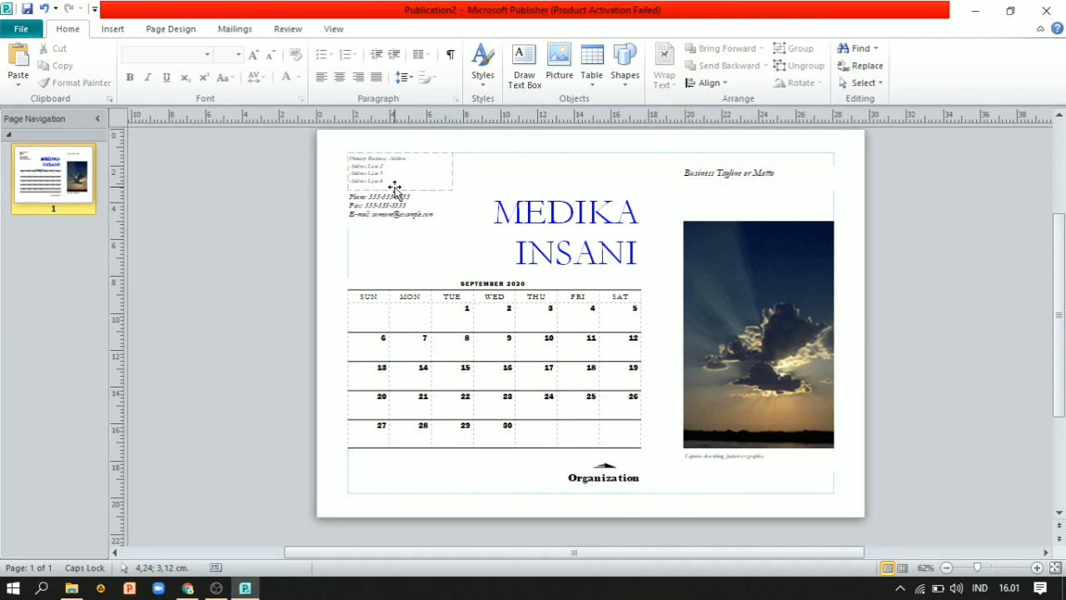
click(395, 188)
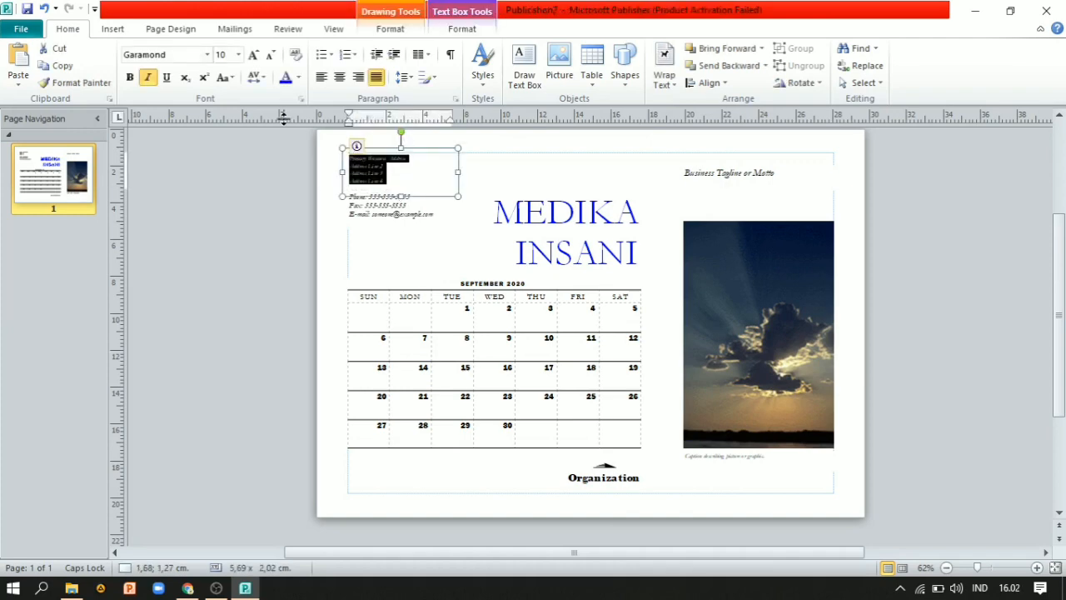